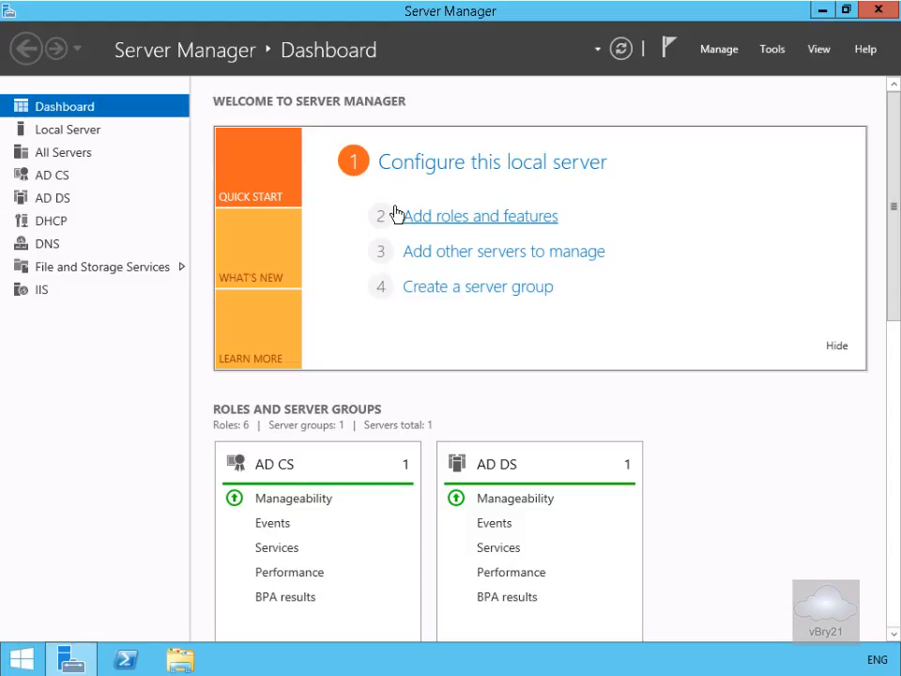
Start adding roles and features as a role-based installation on LON-DC1.Adatum.com, adding no server roles, and proceed to the feature selection.
left_click(439, 224)
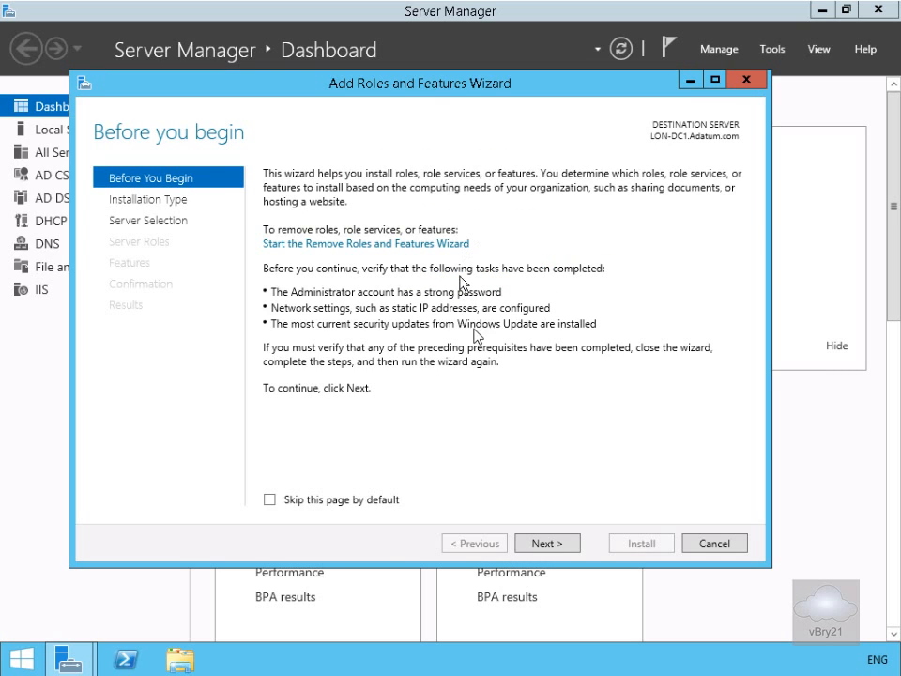
left_click(558, 543)
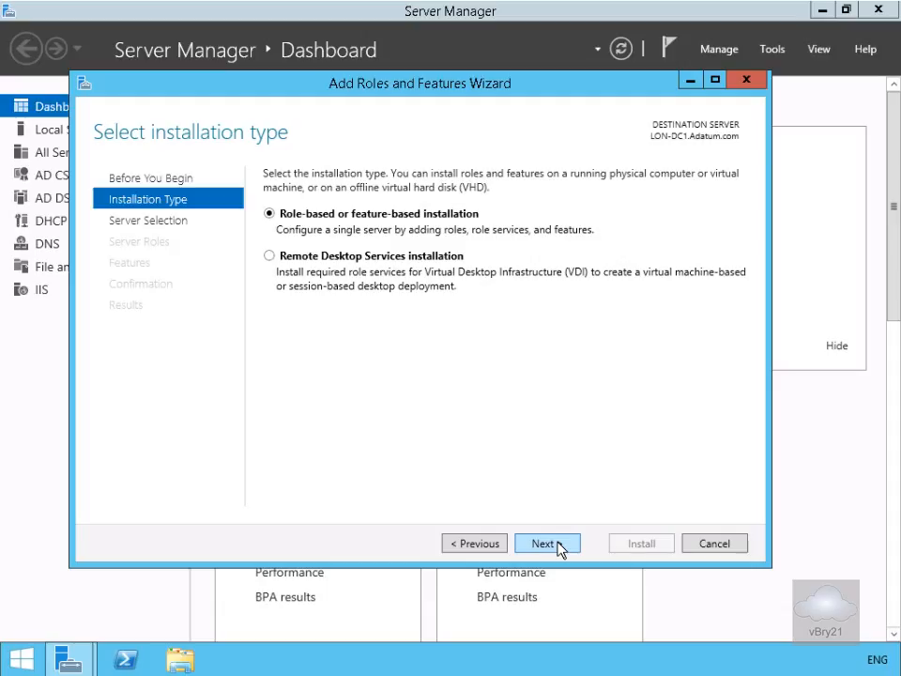
left_click(558, 544)
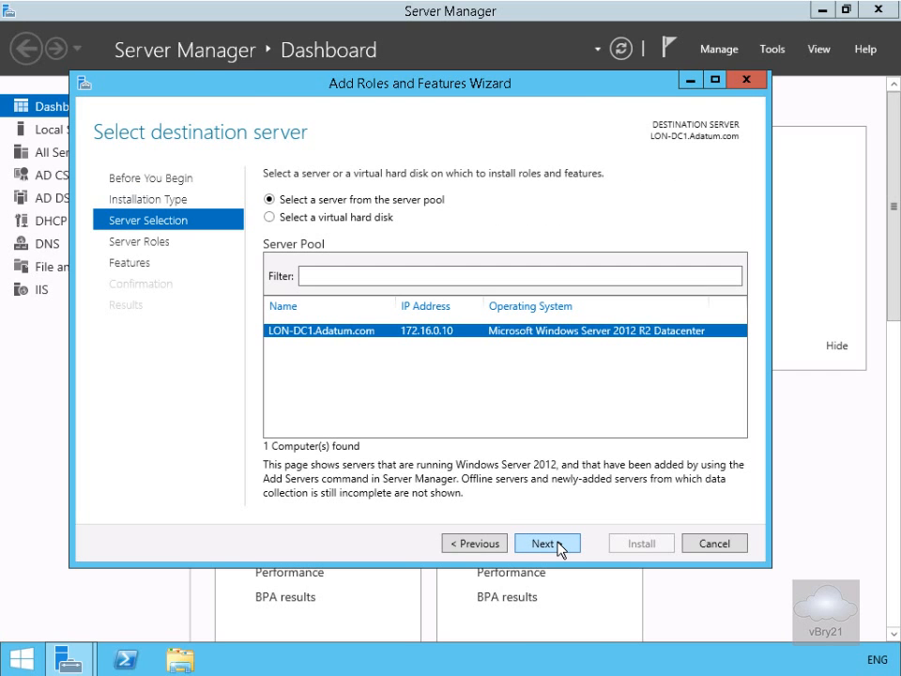
left_click(558, 545)
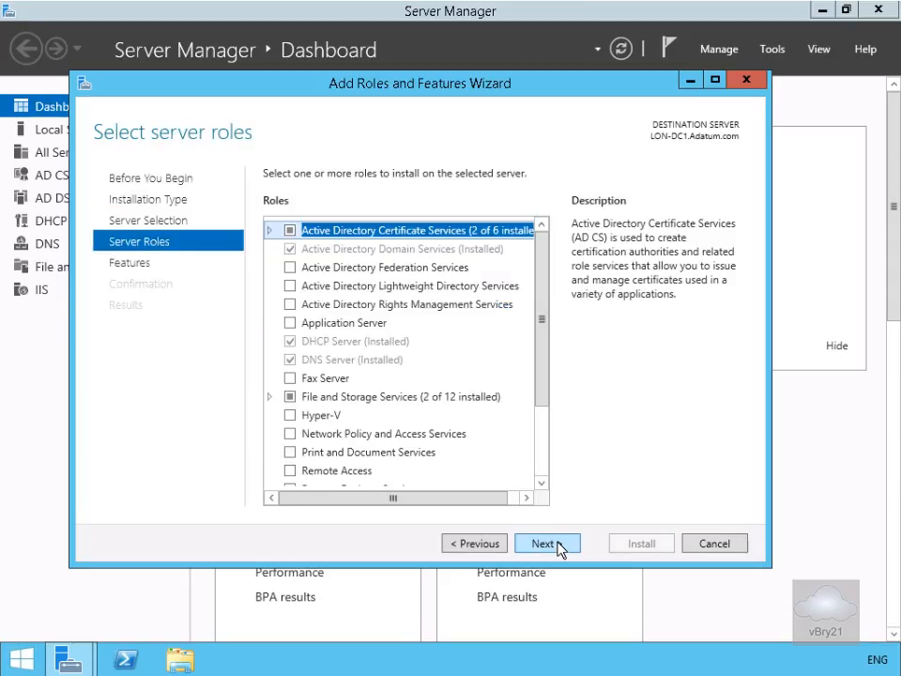
left_click(559, 546)
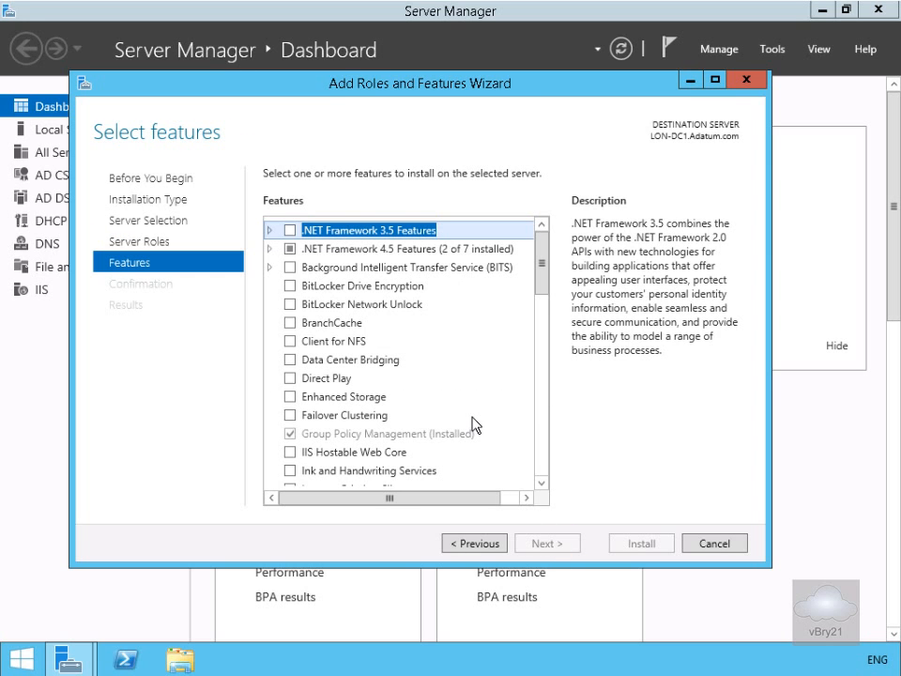
Select the Desktop Experience feature under User Interfaces and Infrastructure, including the features it requires.
left_click(539, 450)
left_click(540, 450)
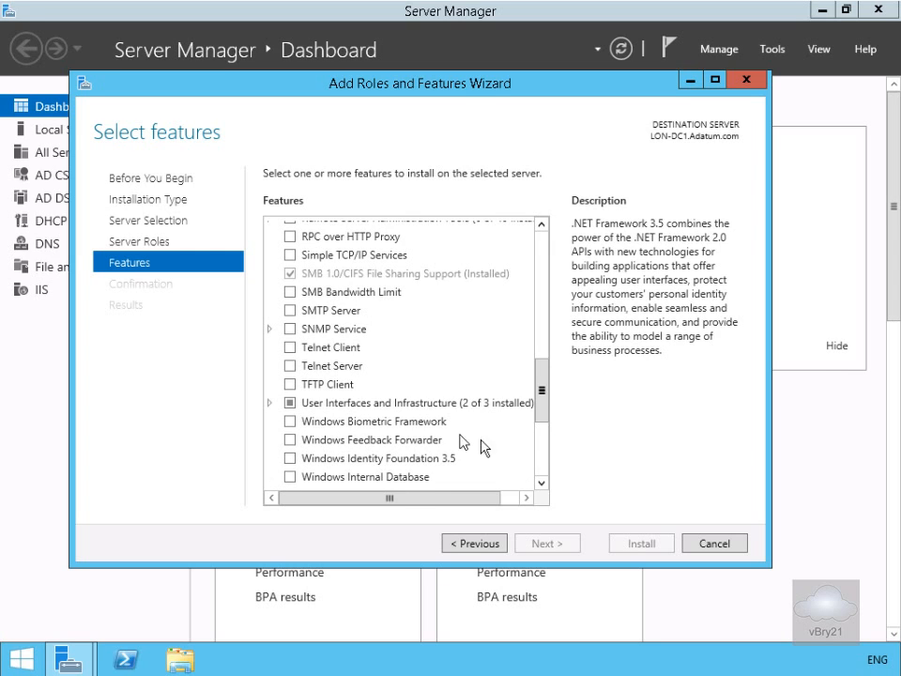
left_click(271, 403)
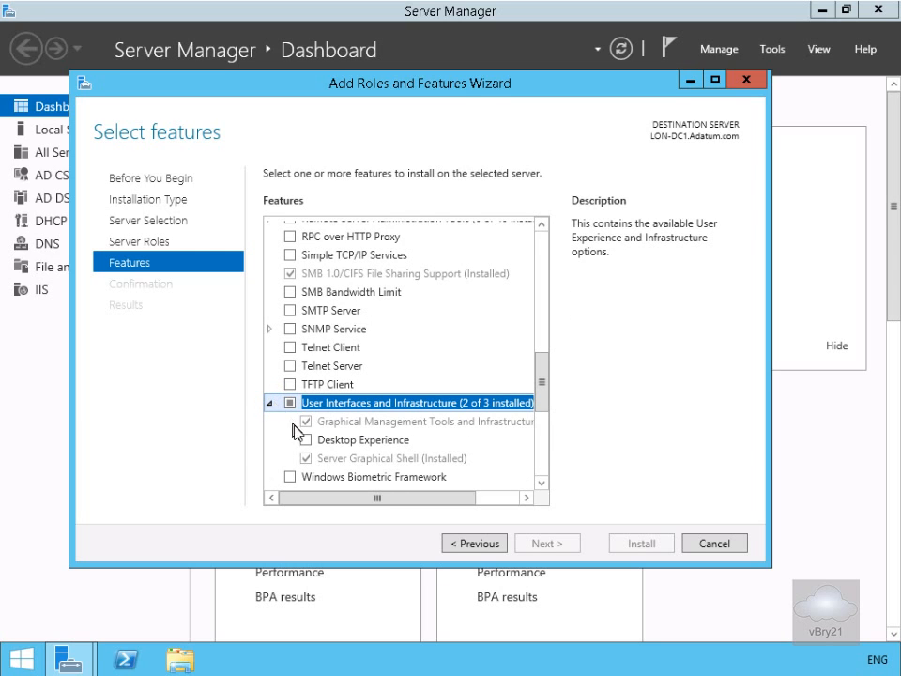
left_click(305, 440)
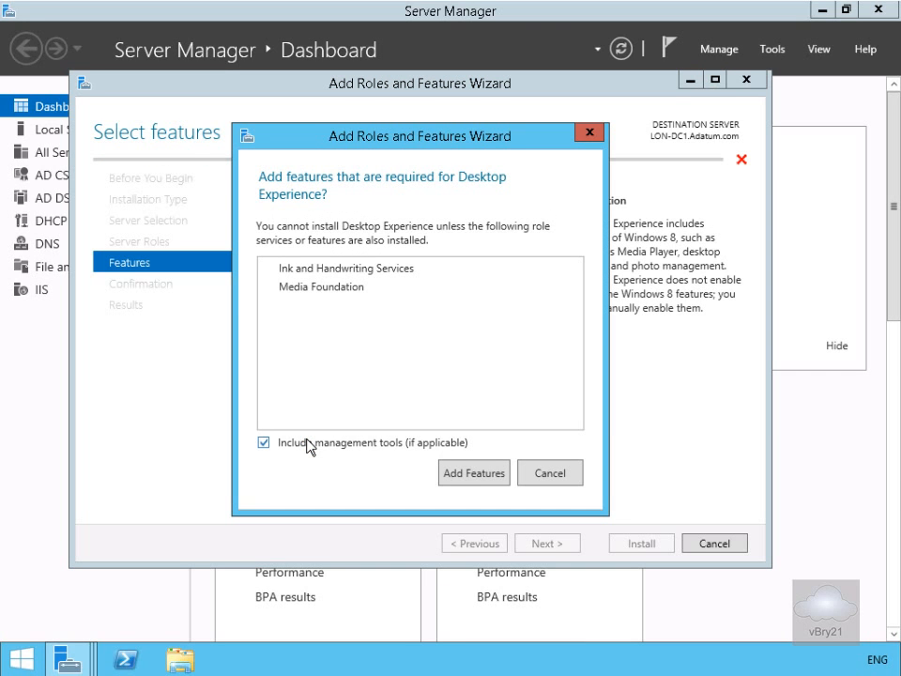
left_click(459, 471)
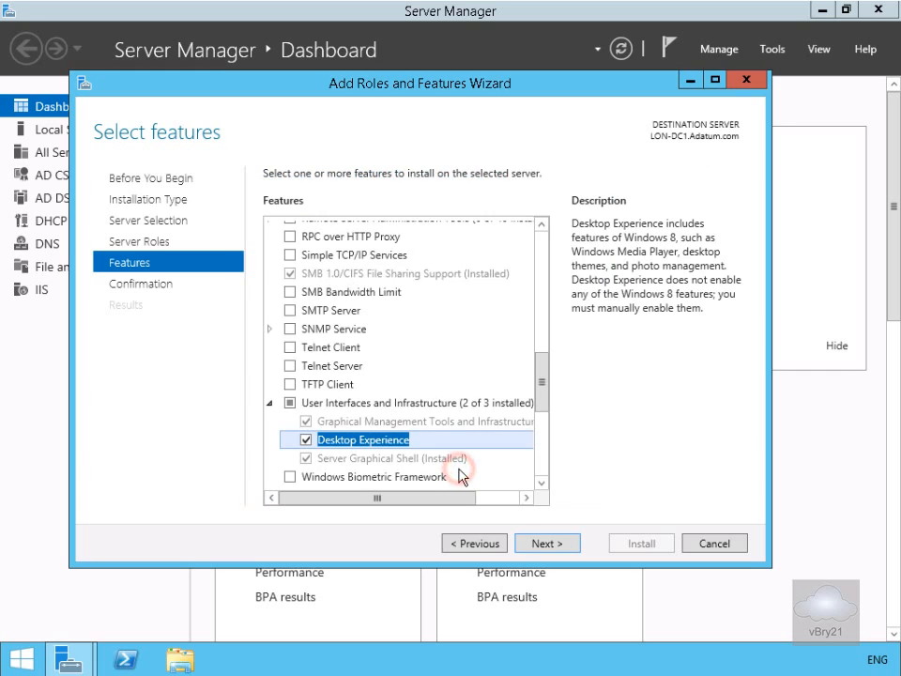
Install the selected features with automatic restart of the destination server allowed, and close the wizard when installation finishes.
left_click(538, 543)
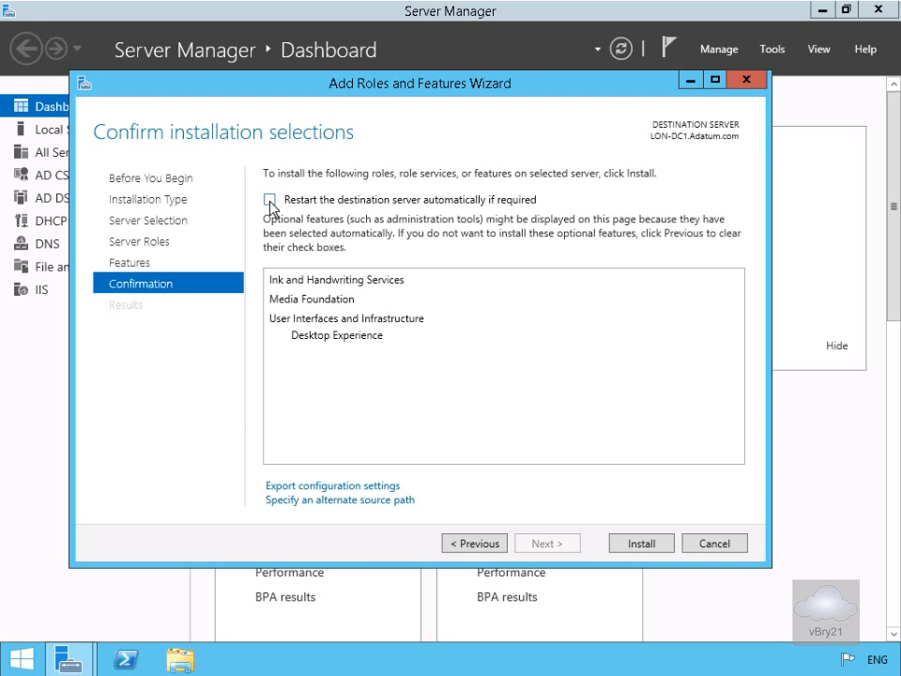
left_click(270, 200)
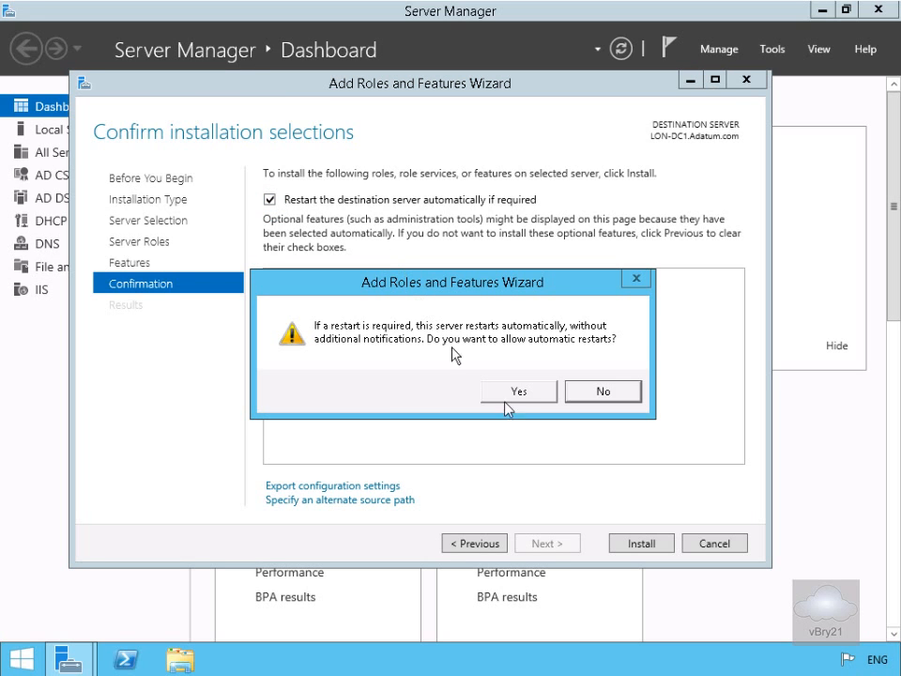
left_click(532, 397)
left_click(628, 544)
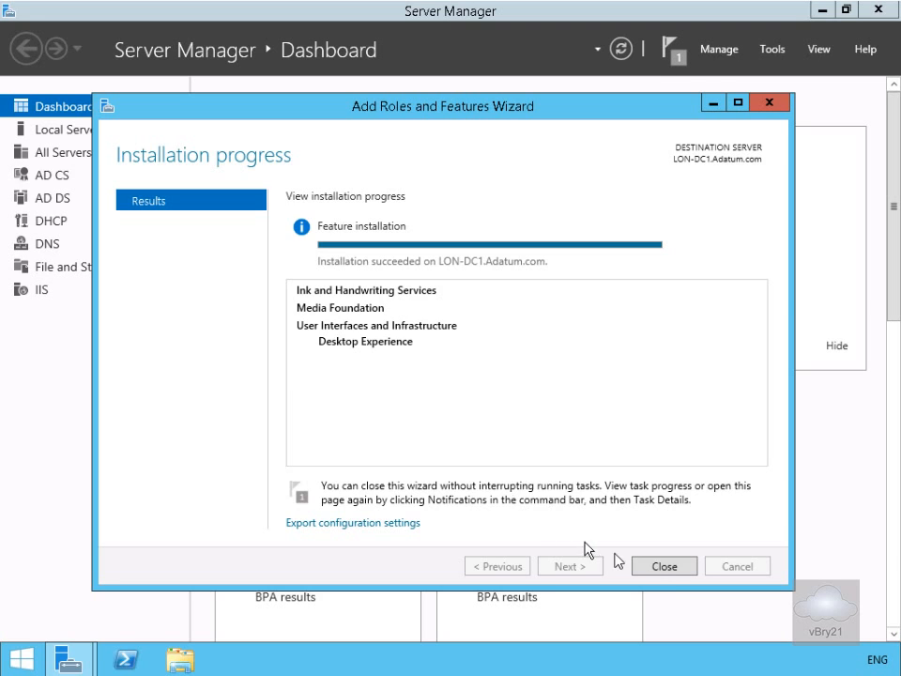
left_click(668, 566)
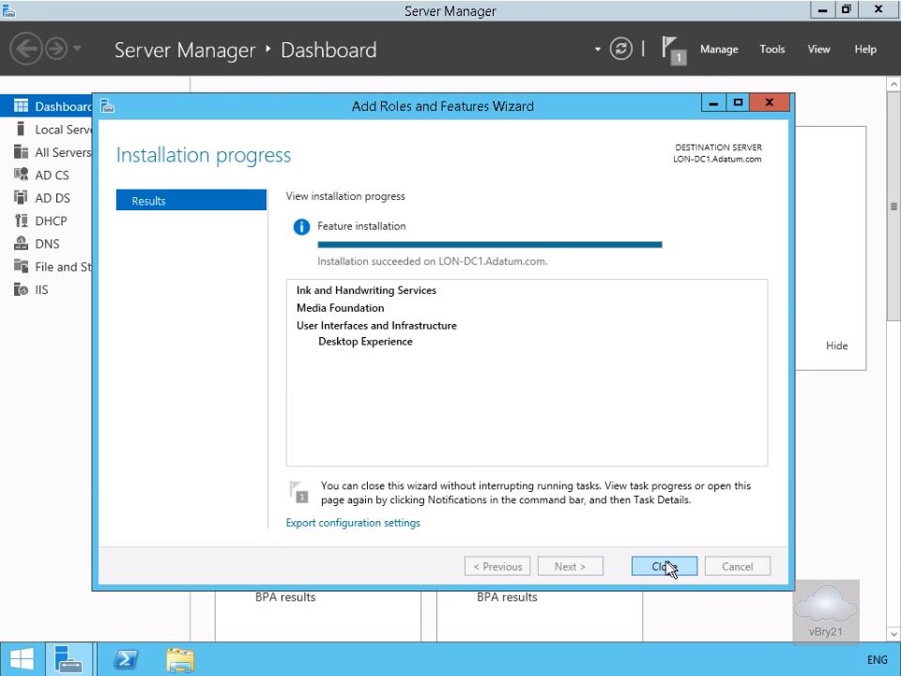
Check the Start screen for the Store tile, and return to Server Manager.
left_click(819, 11)
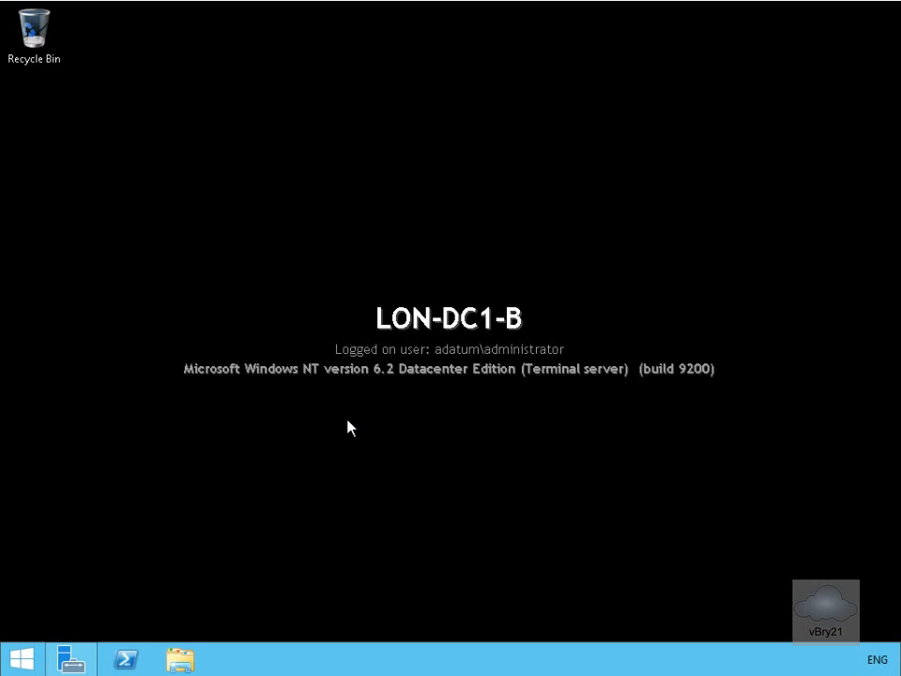
key("super")
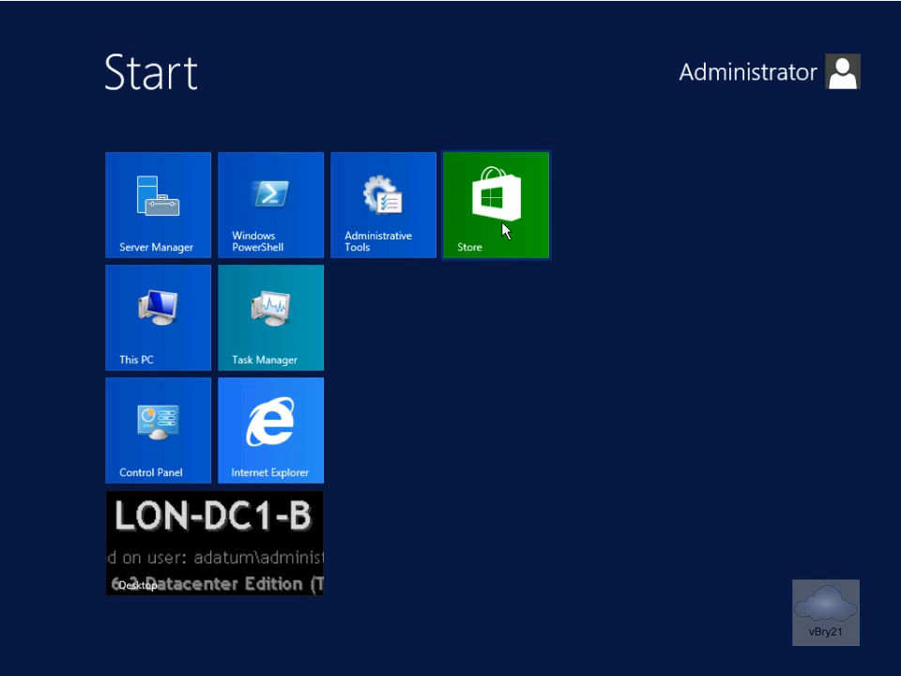
left_click(199, 230)
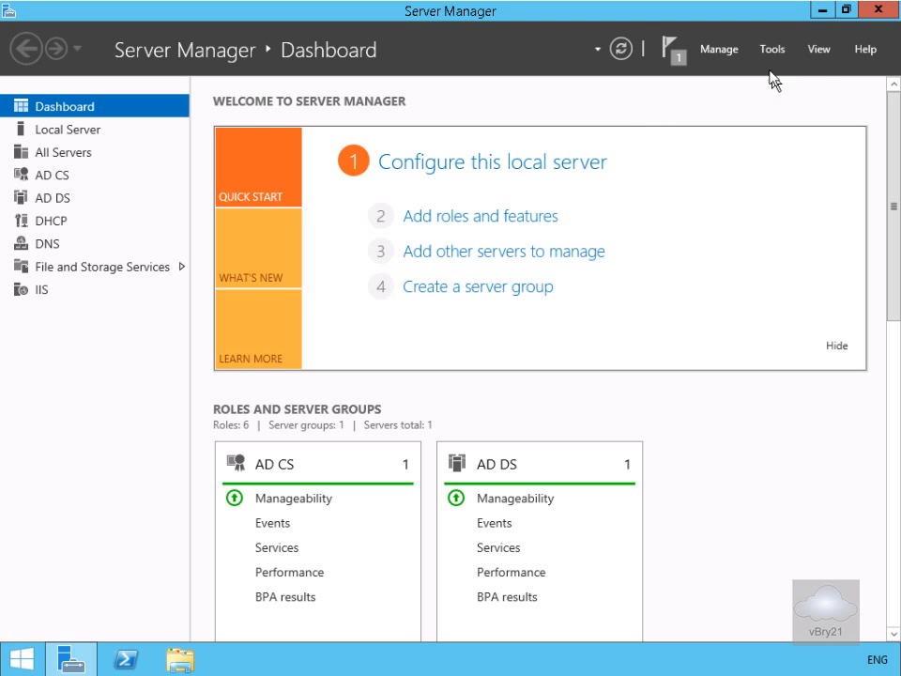
Open Group Policy Management and create a GPO named "Windows 8 Sideloading" linked to the Adatum.com domain.
left_click(776, 58)
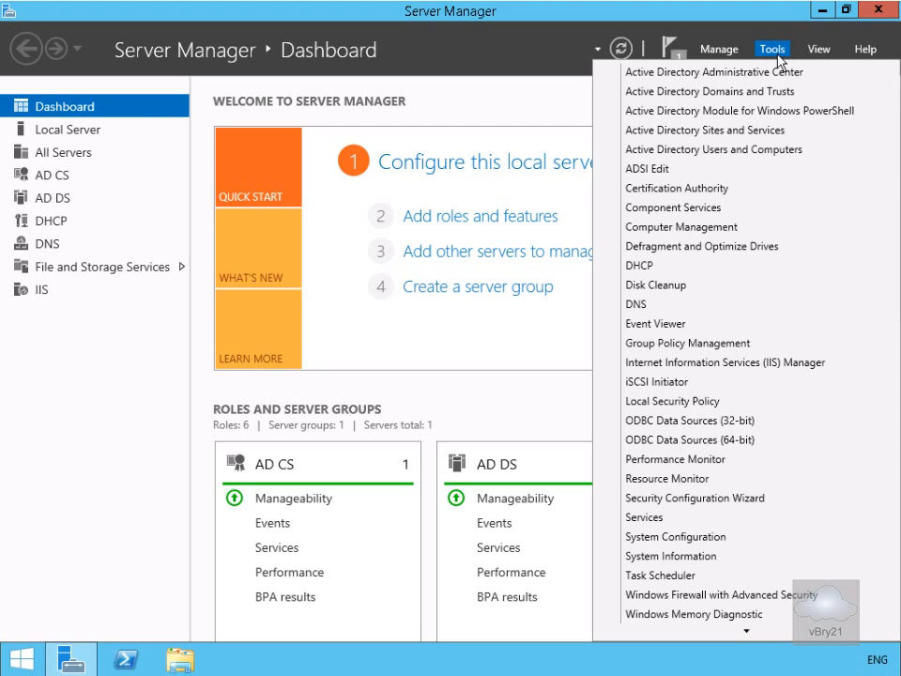
left_click(692, 344)
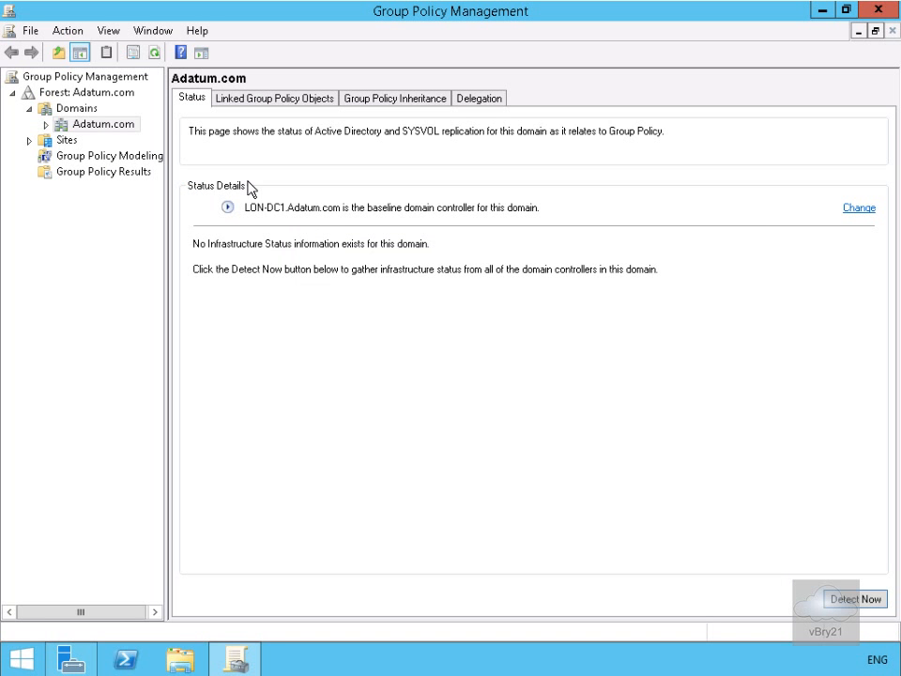
left_click(391, 292)
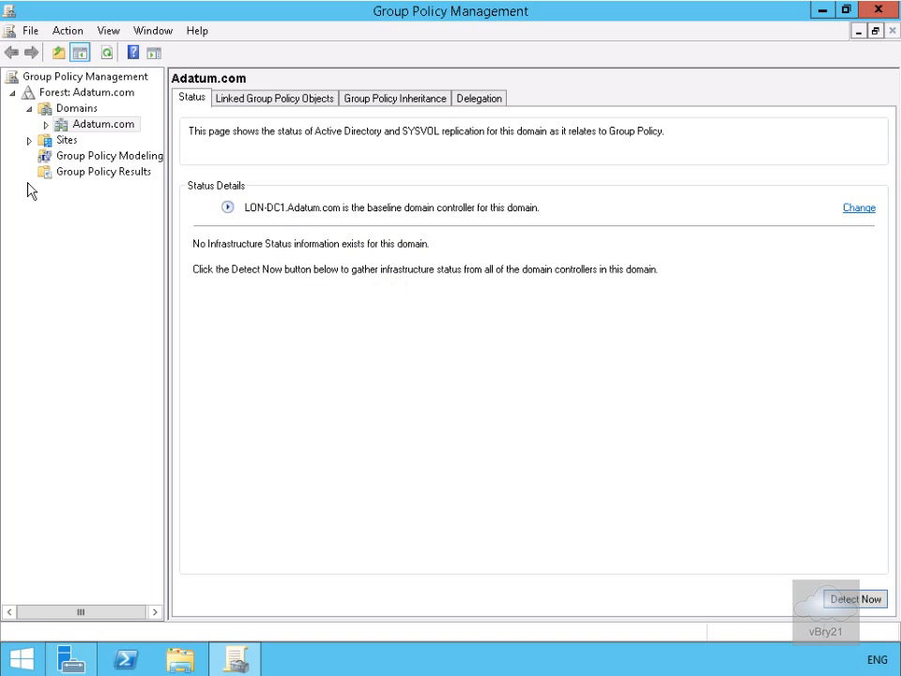
left_click(44, 125)
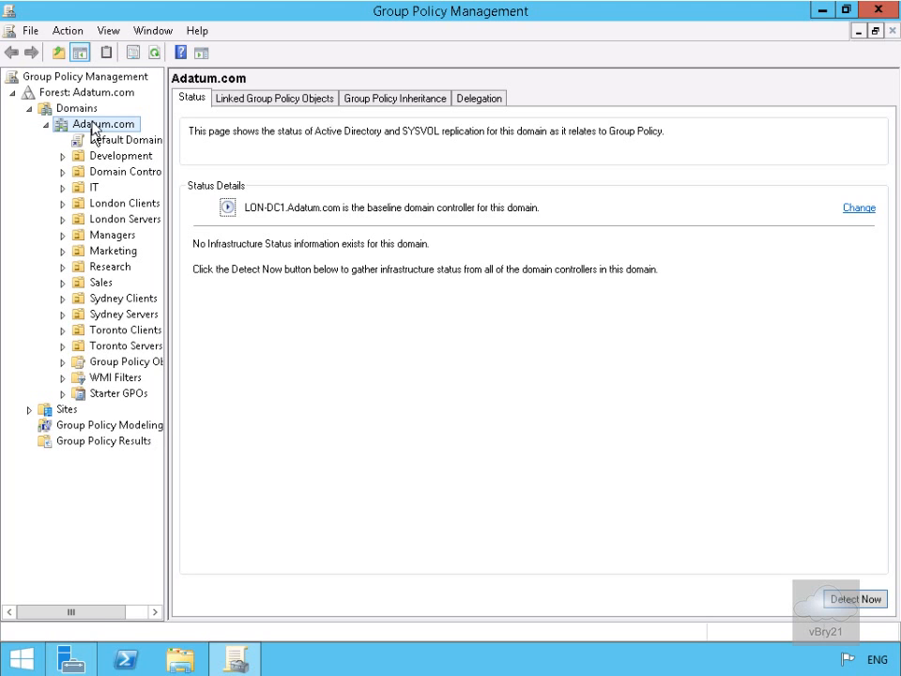
right_click(94, 124)
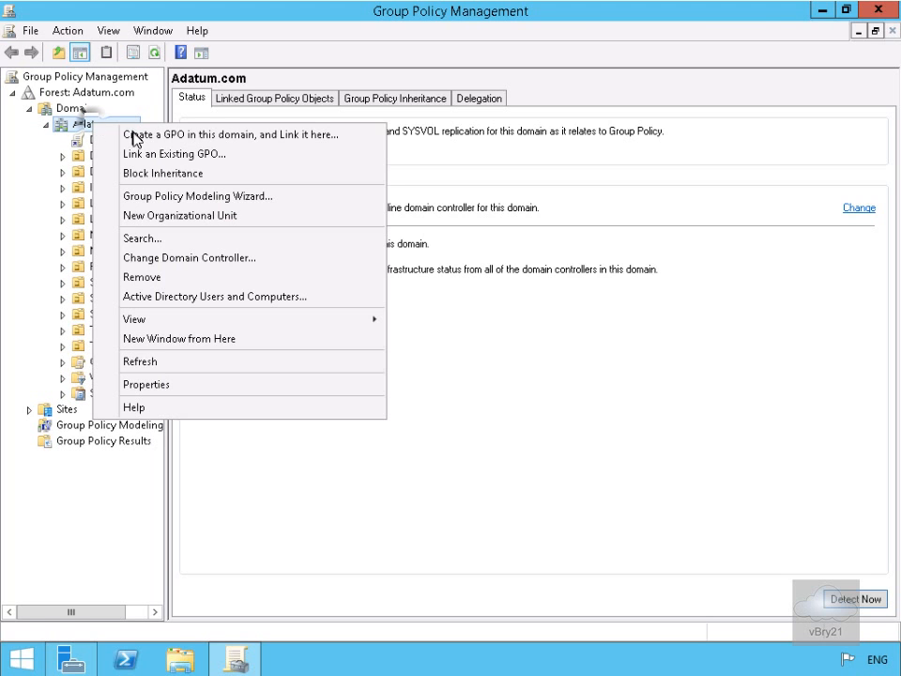
left_click(136, 138)
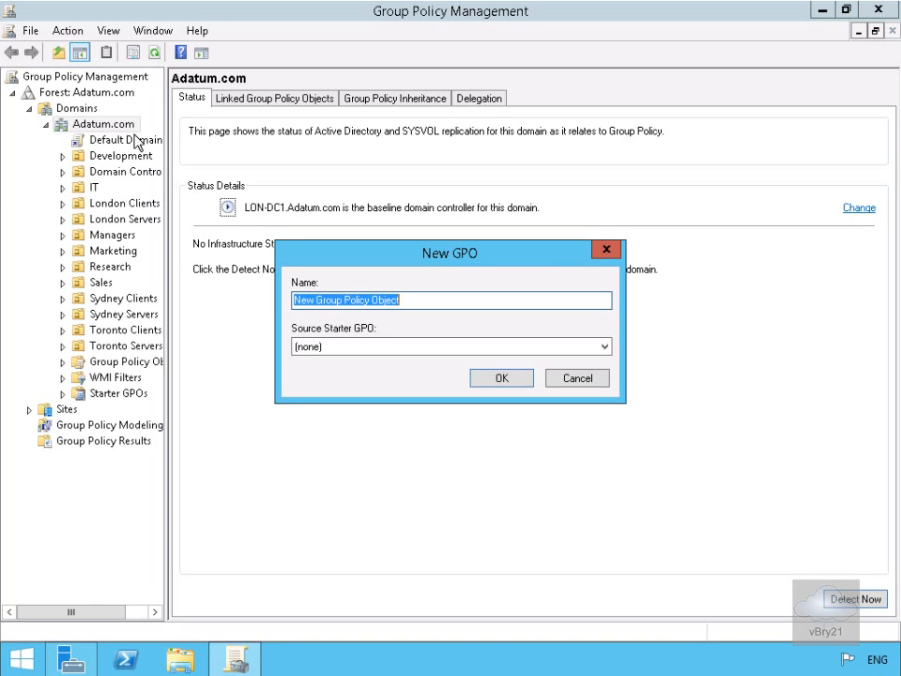
type("Windows 8 Sideloading")
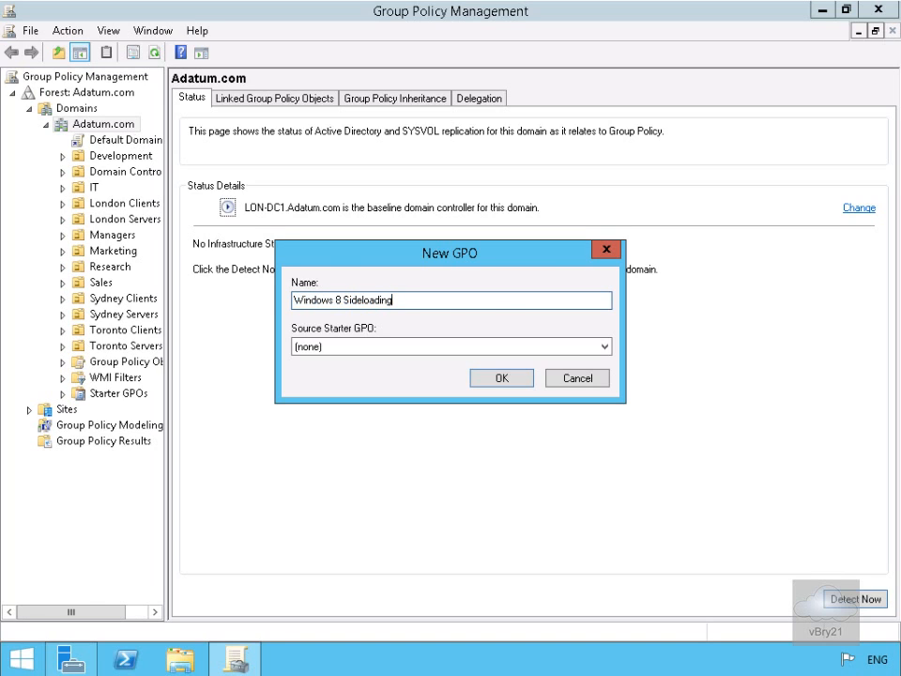
left_click(503, 382)
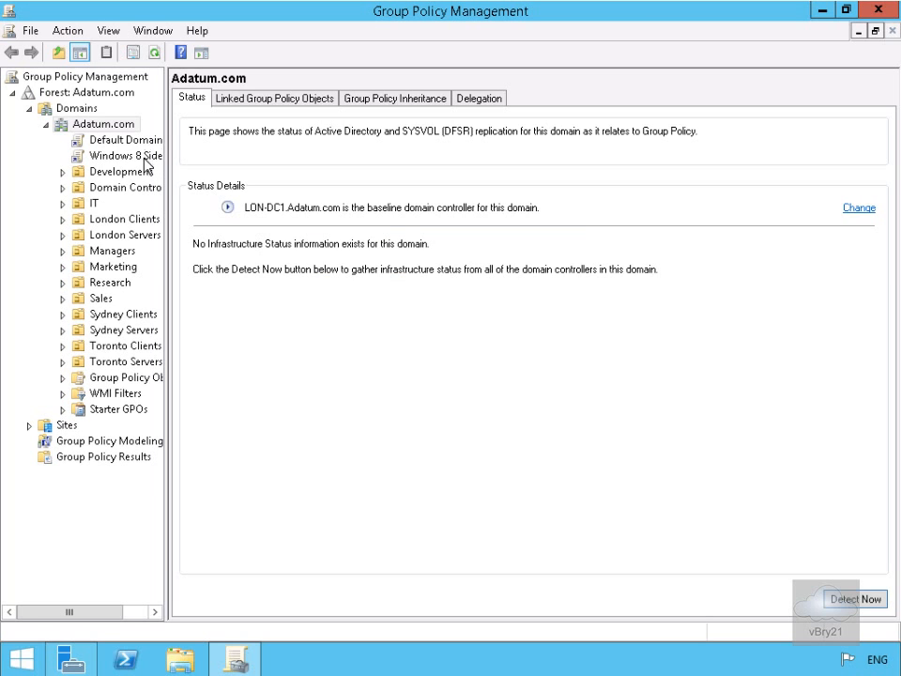
Open the Windows 8 Sideloading GPO for editing in a maximized Group Policy Management Editor window.
right_click(145, 158)
left_click(181, 169)
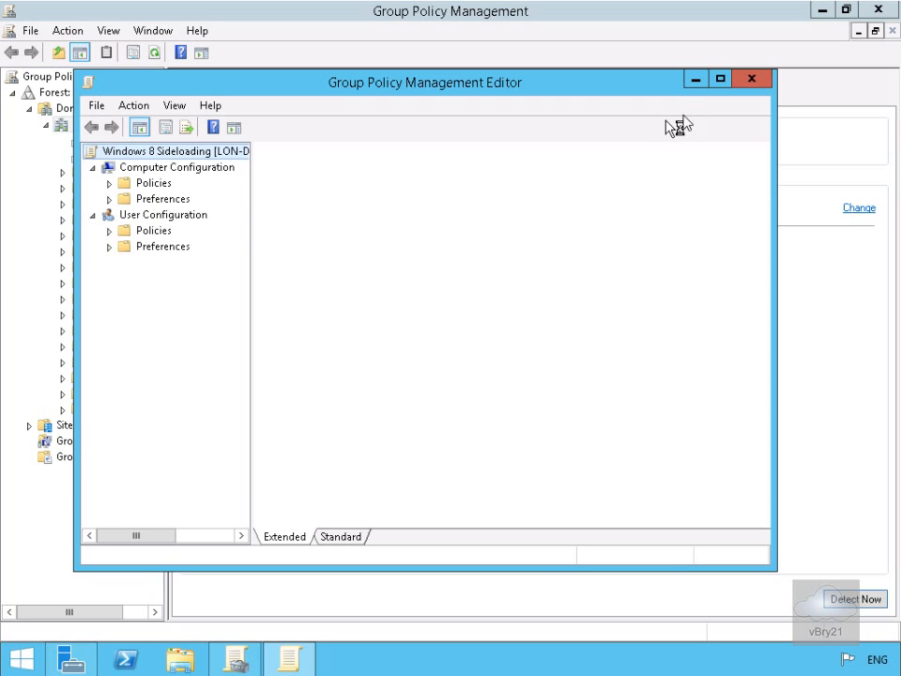
left_click(719, 79)
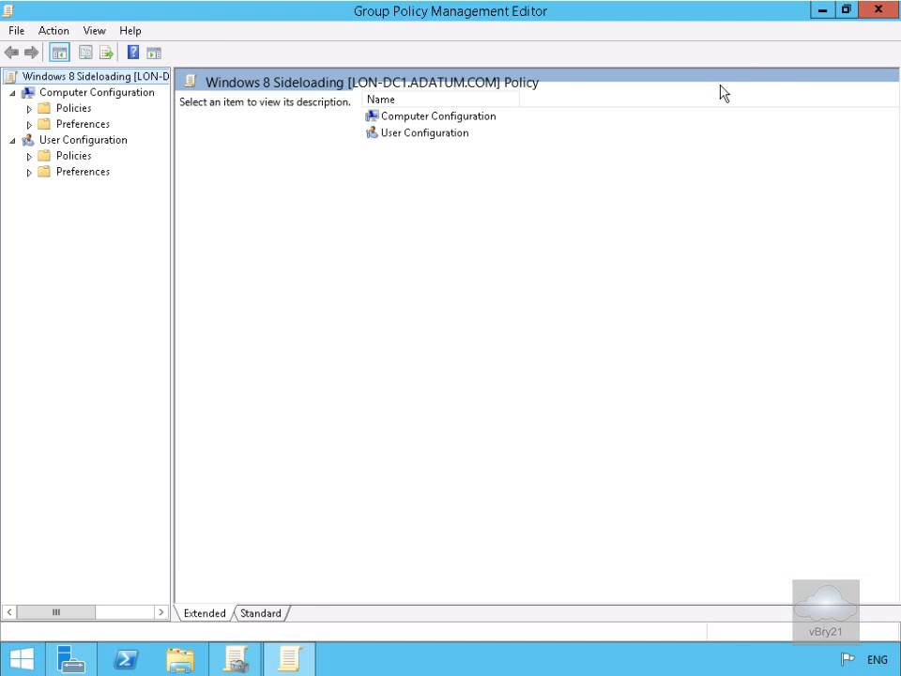
Enable "Allow all trusted apps to install" in App Package Deployment, under Windows Components in the computer policies' Administrative Templates.
left_click(29, 109)
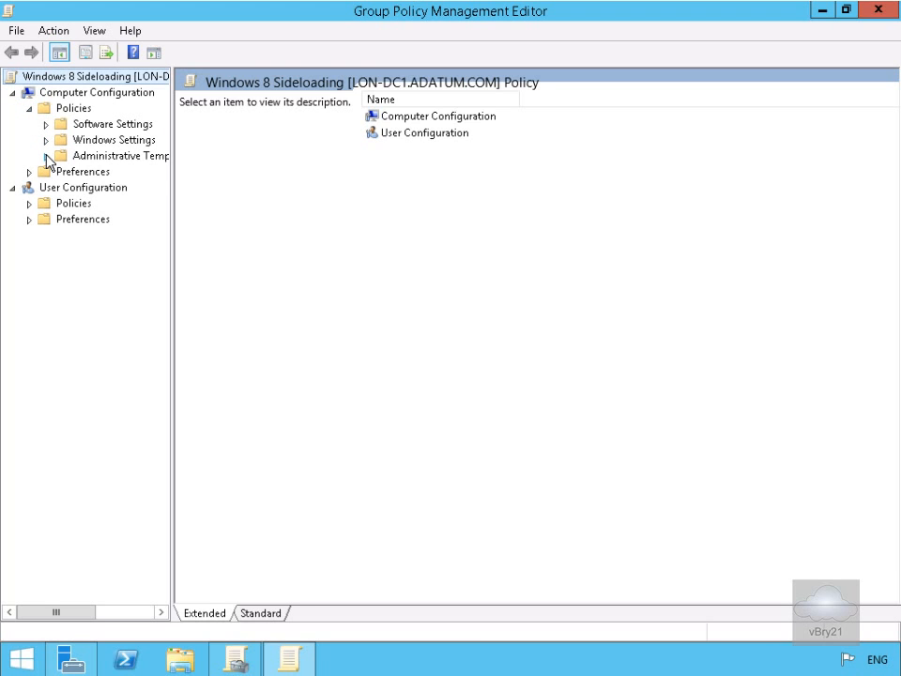
left_click(46, 156)
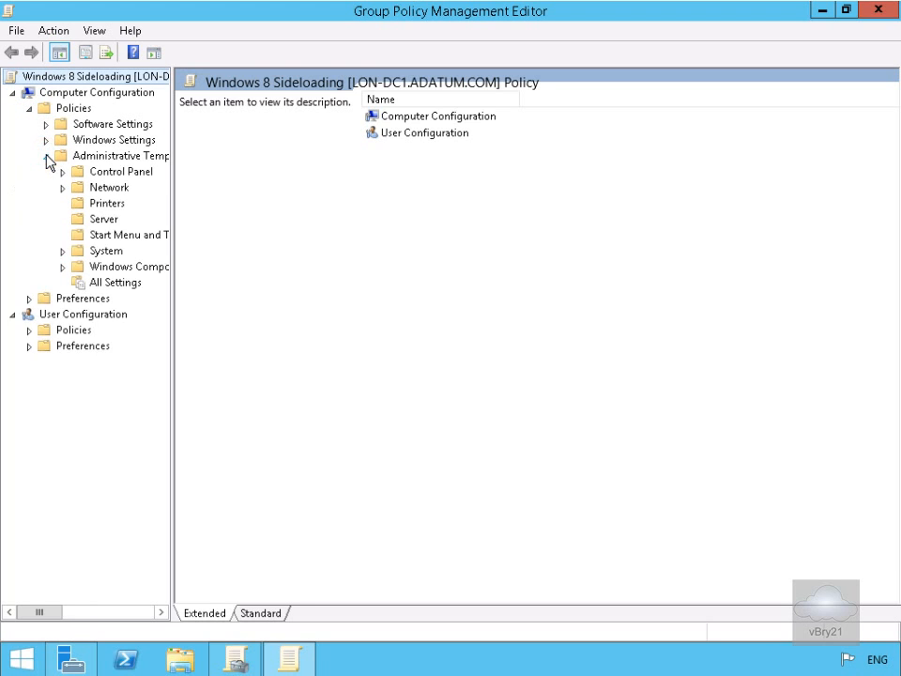
left_click(63, 268)
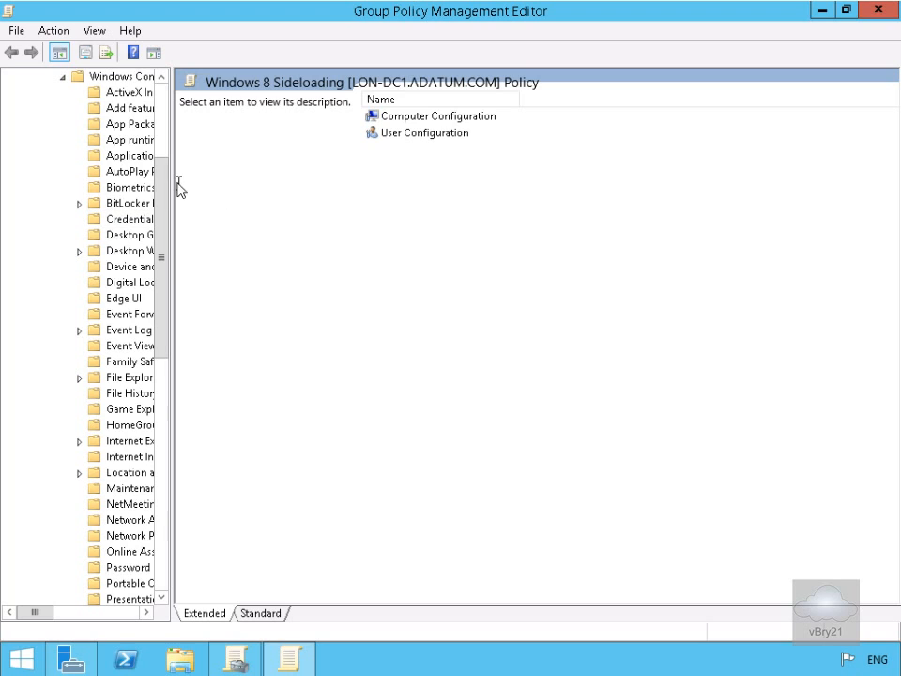
left_click_drag(174, 186, 265, 191)
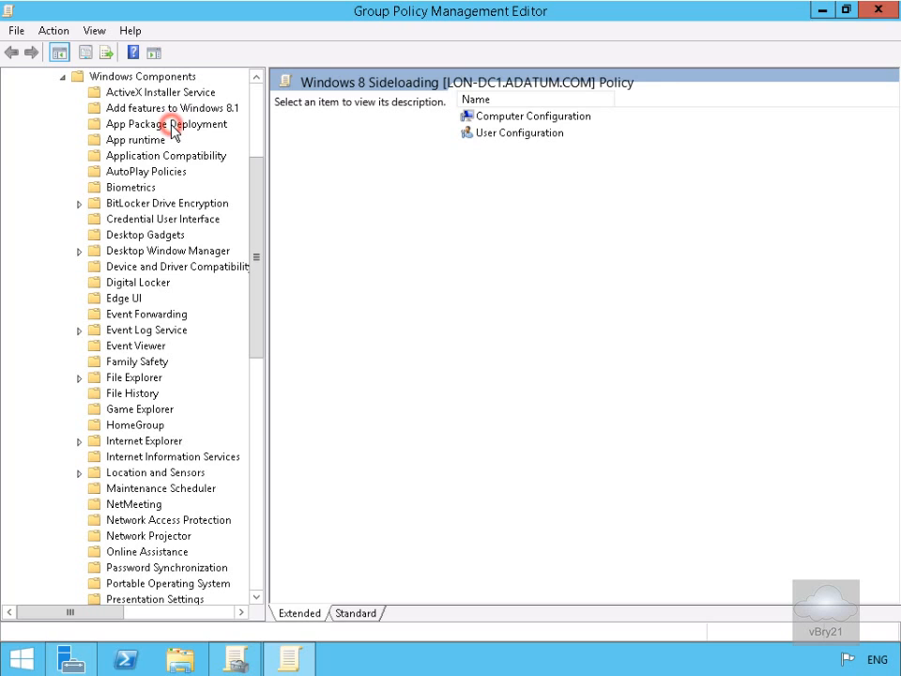
left_click(170, 125)
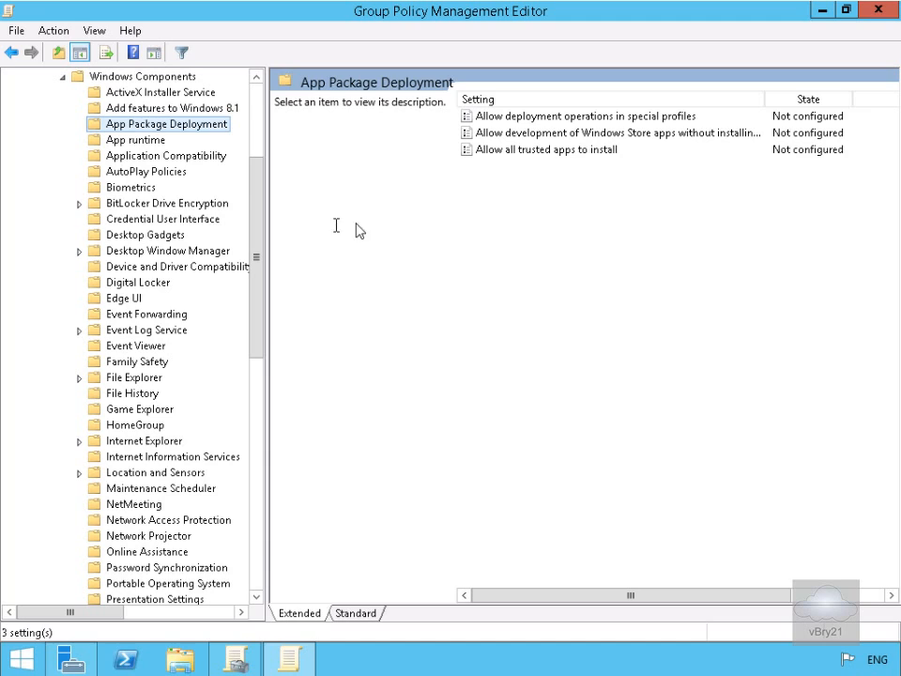
double_click(506, 152)
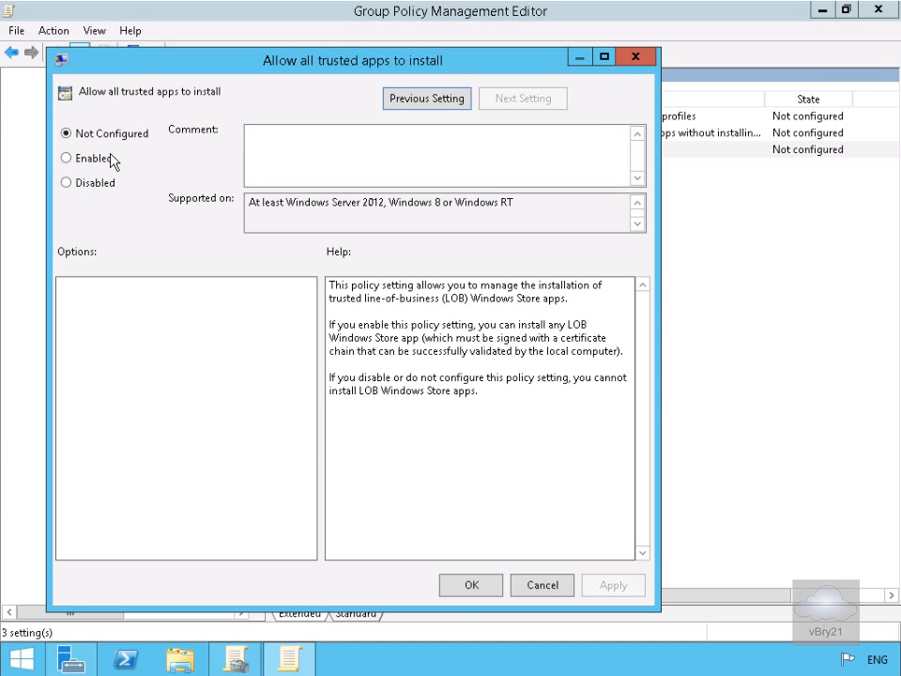
left_click(107, 158)
left_click(469, 586)
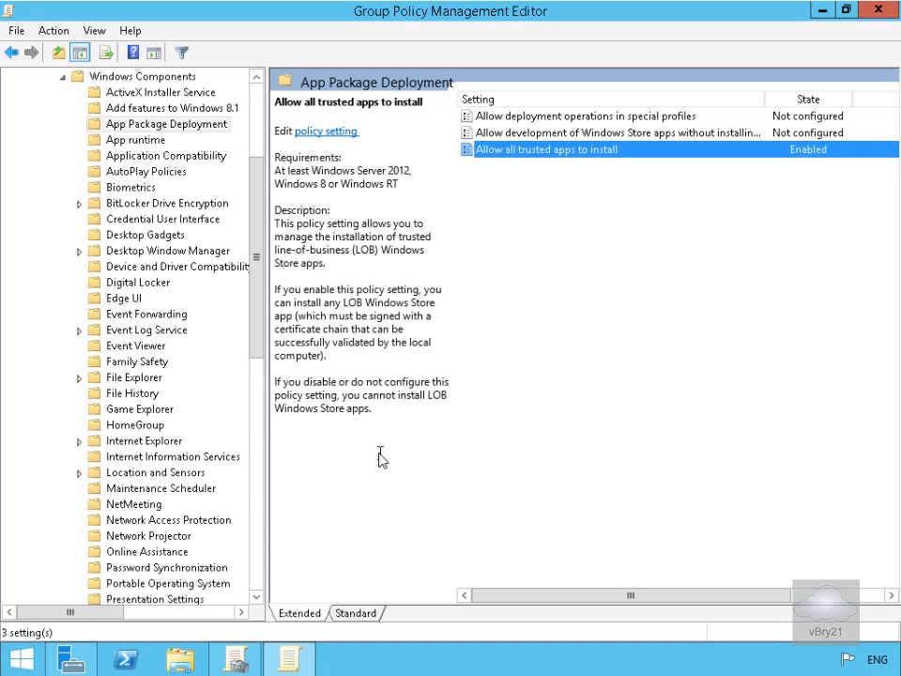
Enable the "Turn off the Store application" policy in the Store folder of Windows Components.
left_click_drag(255, 350, 267, 473)
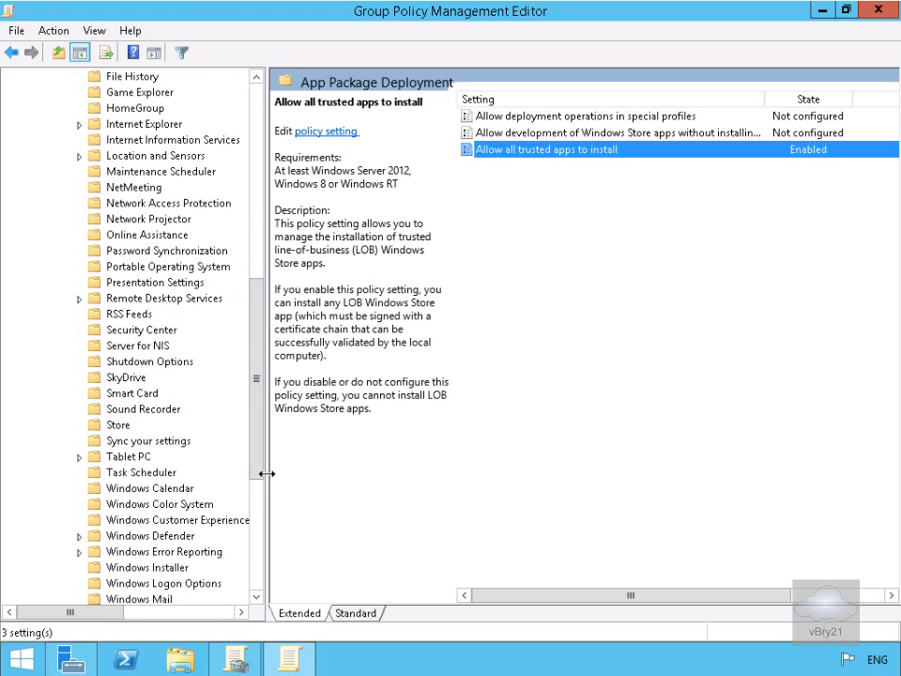
left_click(114, 426)
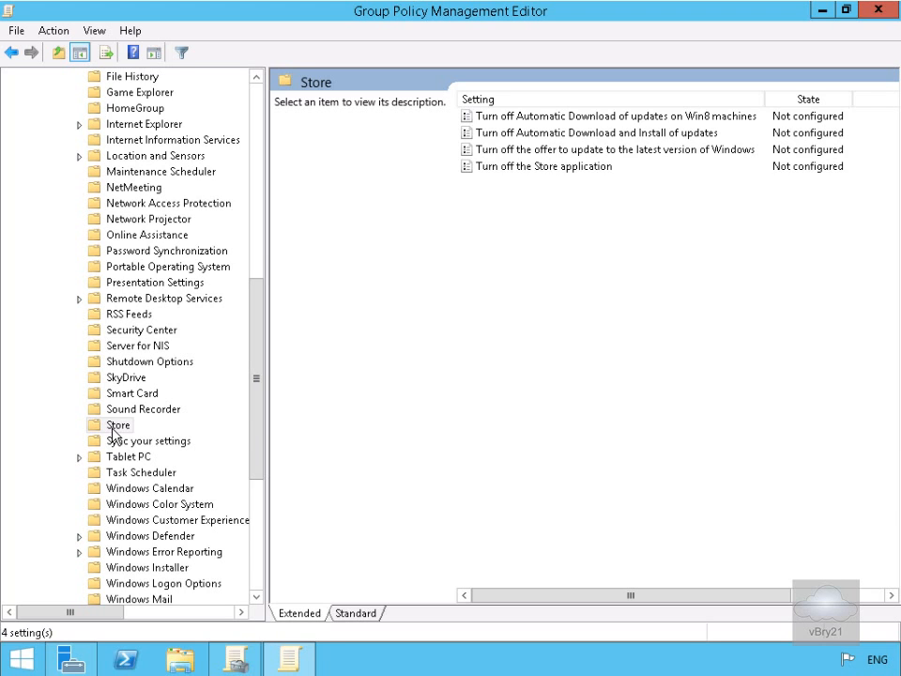
left_click(537, 169)
double_click(537, 169)
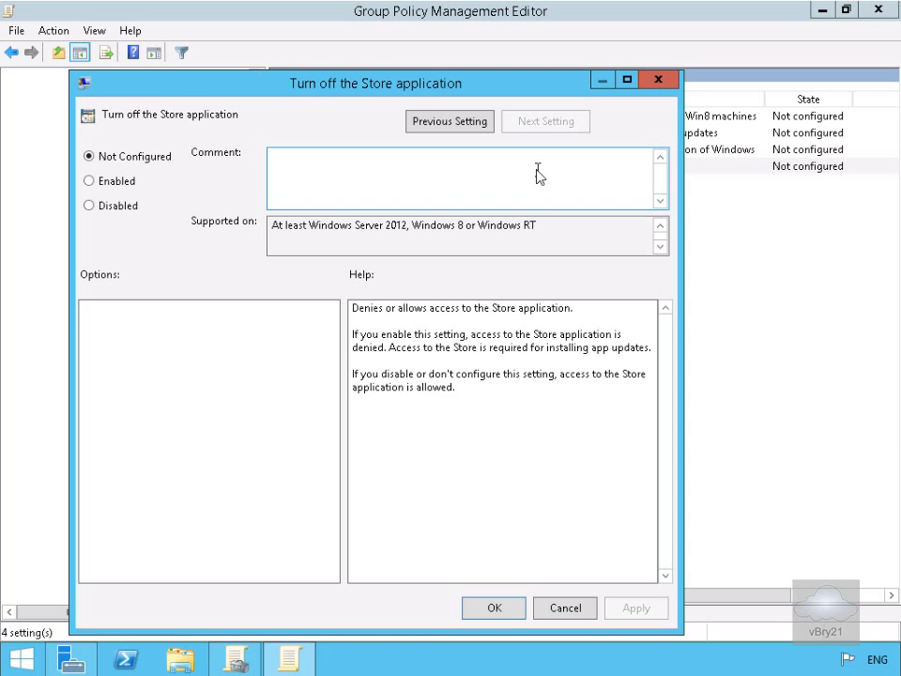
left_click(126, 181)
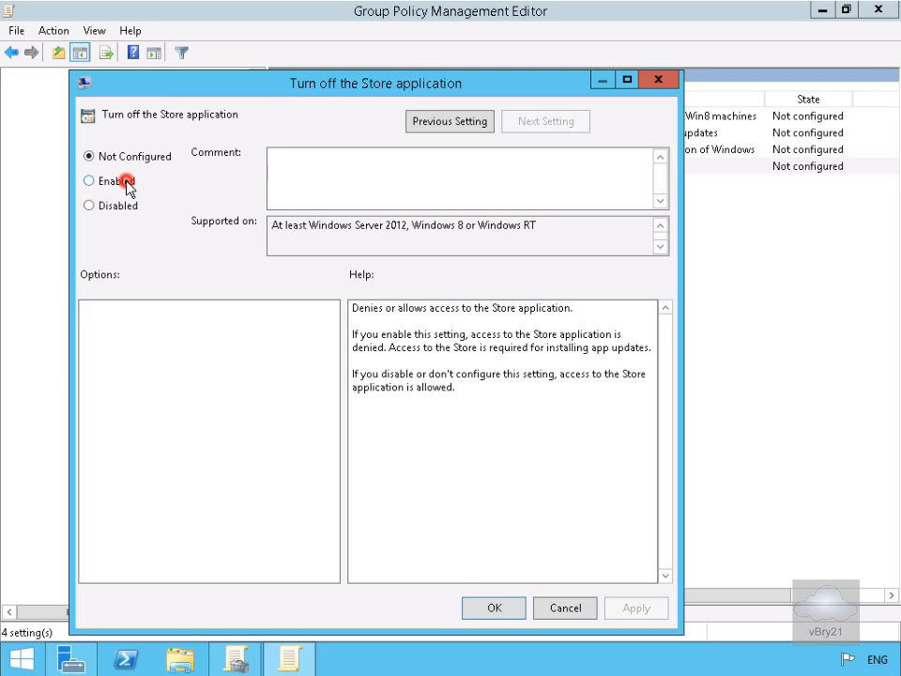
left_click(482, 609)
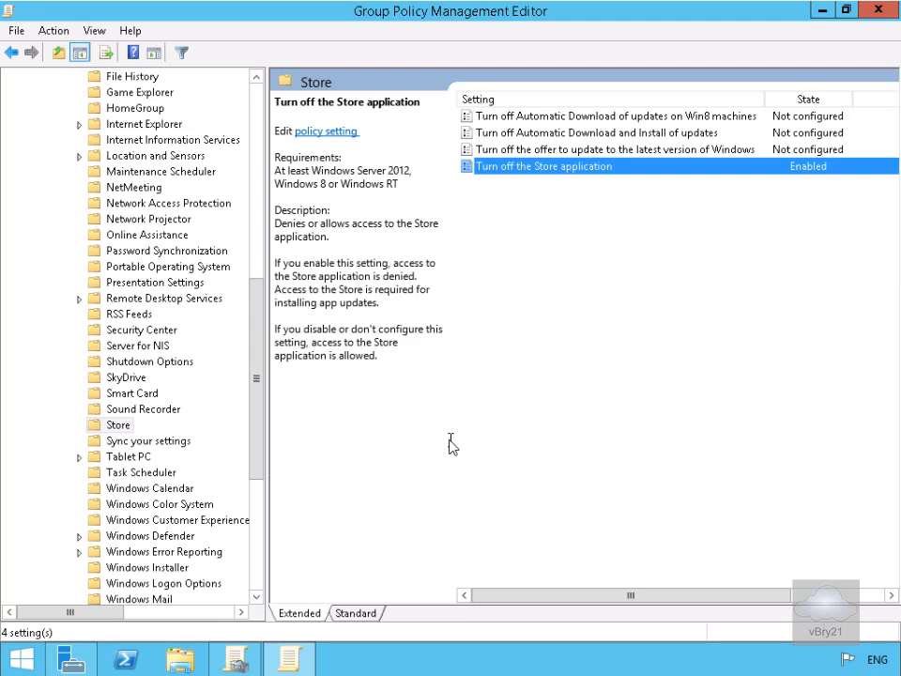